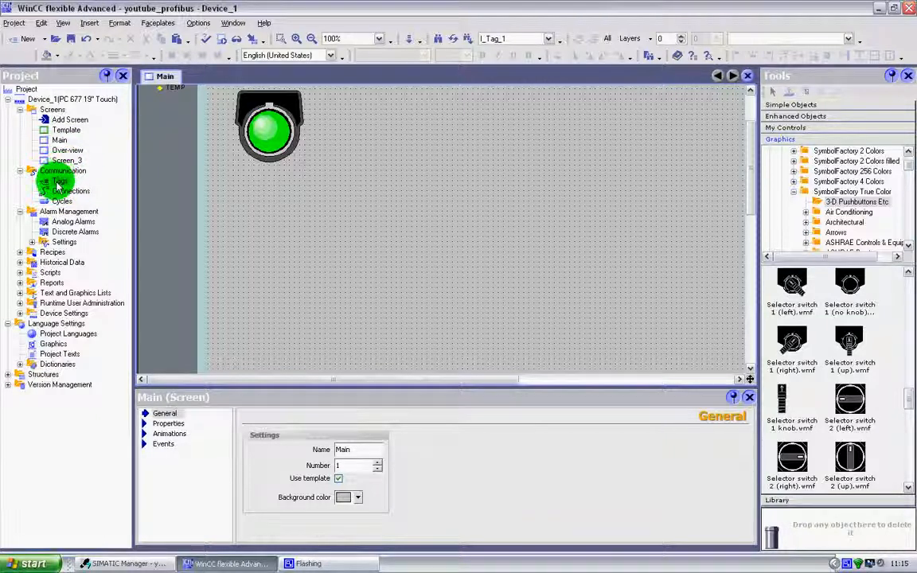
Open the Tags editor and add a new tag below the existing M0.1 and M0.7 tags.
double_click(57, 182)
left_click(144, 123)
left_click(144, 137)
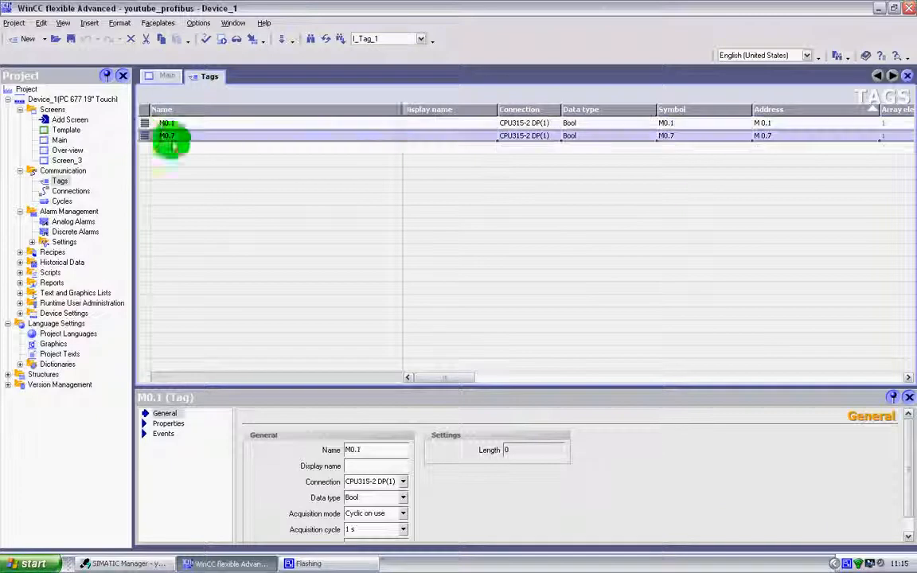
left_click(536, 125)
left_click(532, 135)
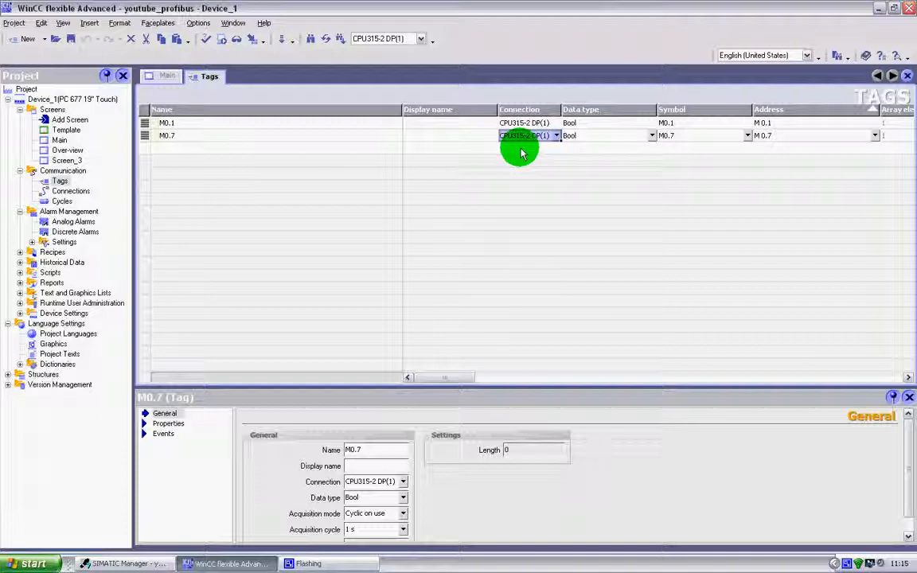
left_click(147, 151)
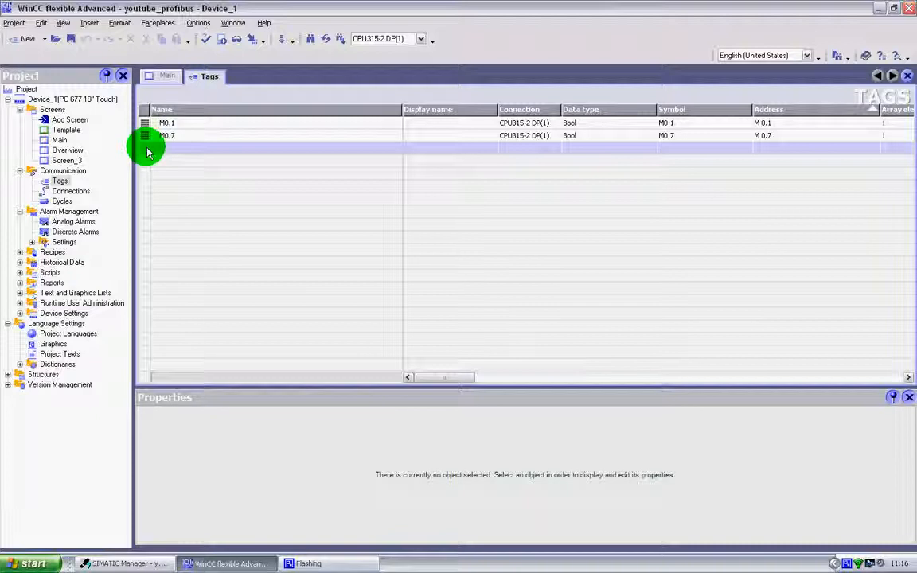
right_click(147, 153)
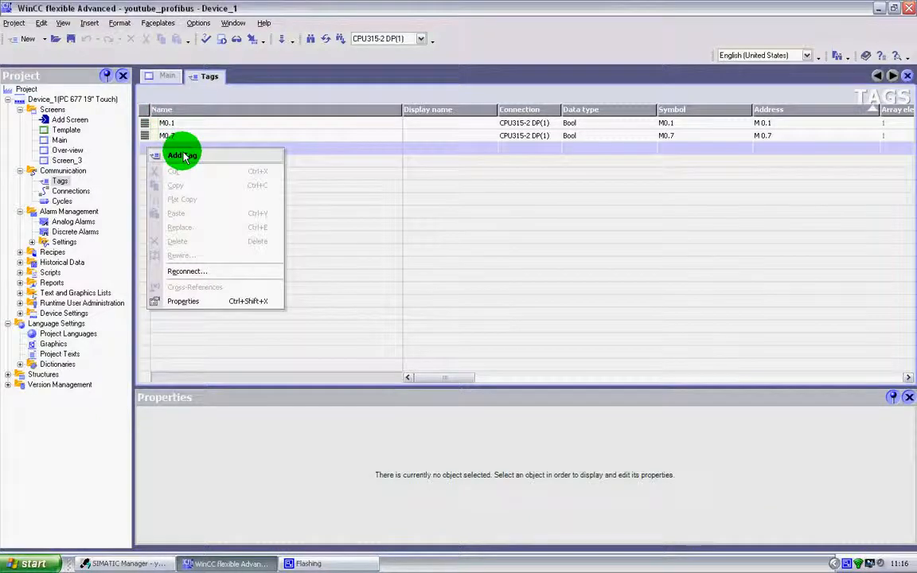
left_click(181, 155)
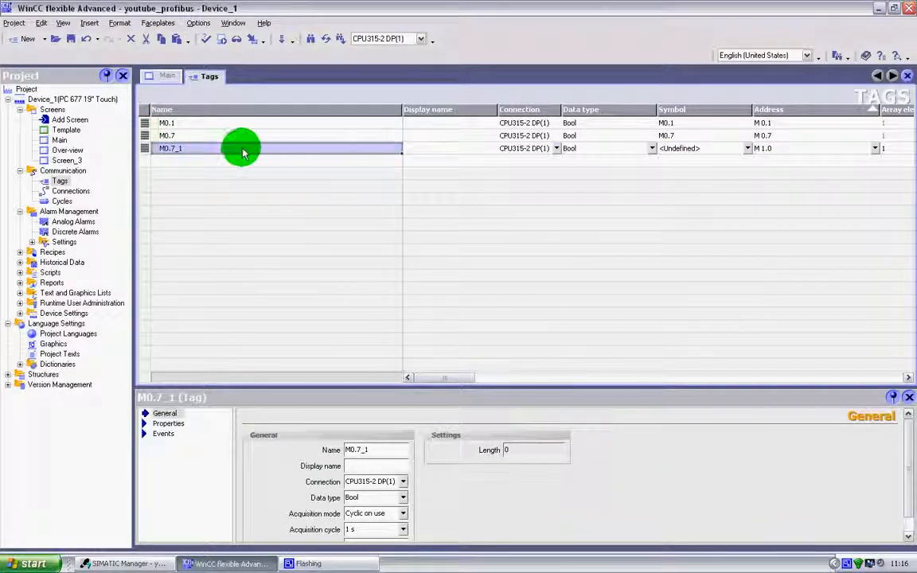
Rename the new tag as I_Tag_1.
left_click(195, 151)
left_click(146, 151)
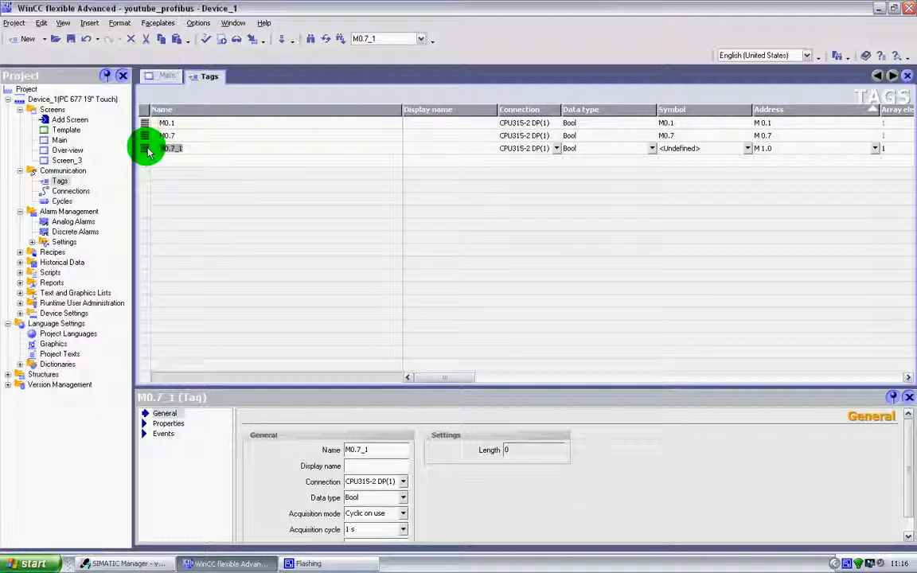
mouse_move(146, 151)
left_mouse_down()
mouse_move(140, 140)
mouse_move(185, 154)
left_mouse_up()
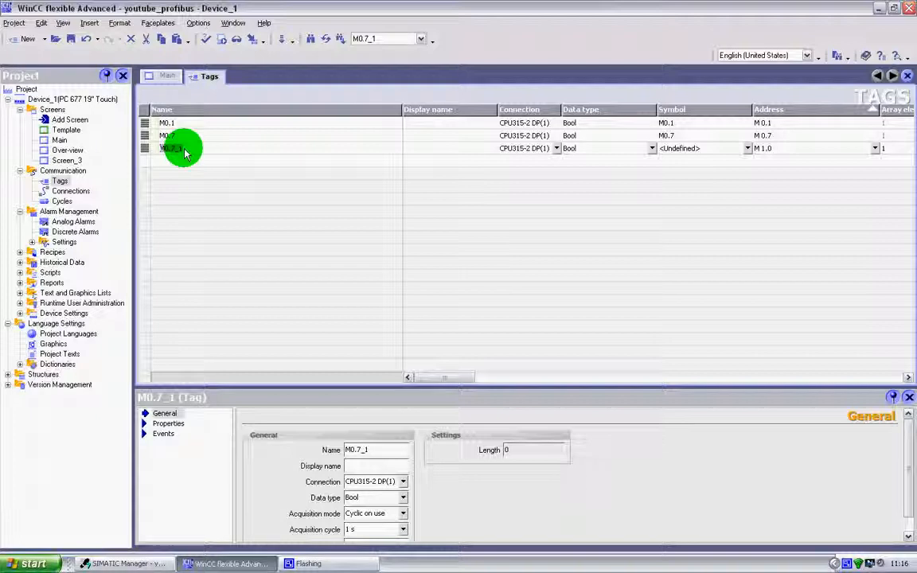
left_click_drag(184, 153, 185, 154)
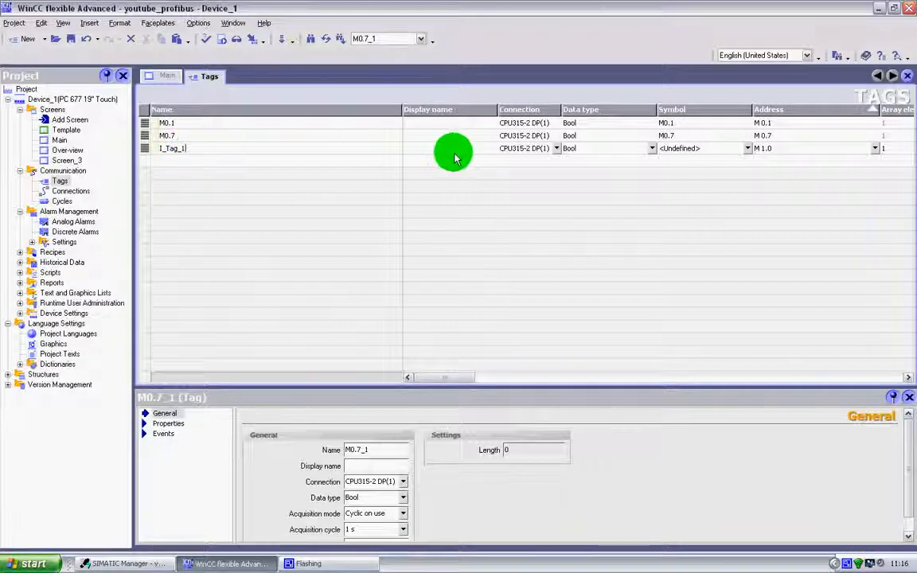
Set I_Tag_1's connection to <Internal tag> and save the project.
left_click(529, 149)
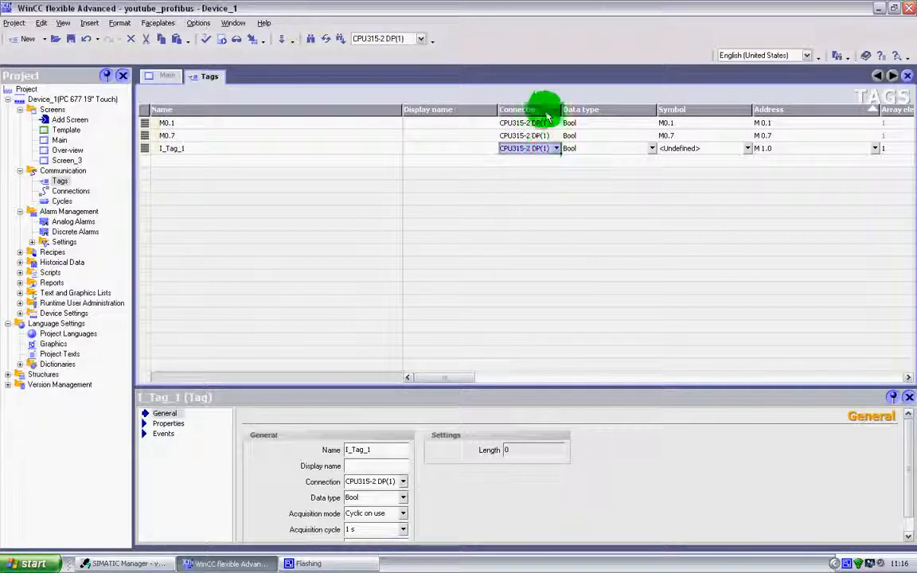
left_click(556, 150)
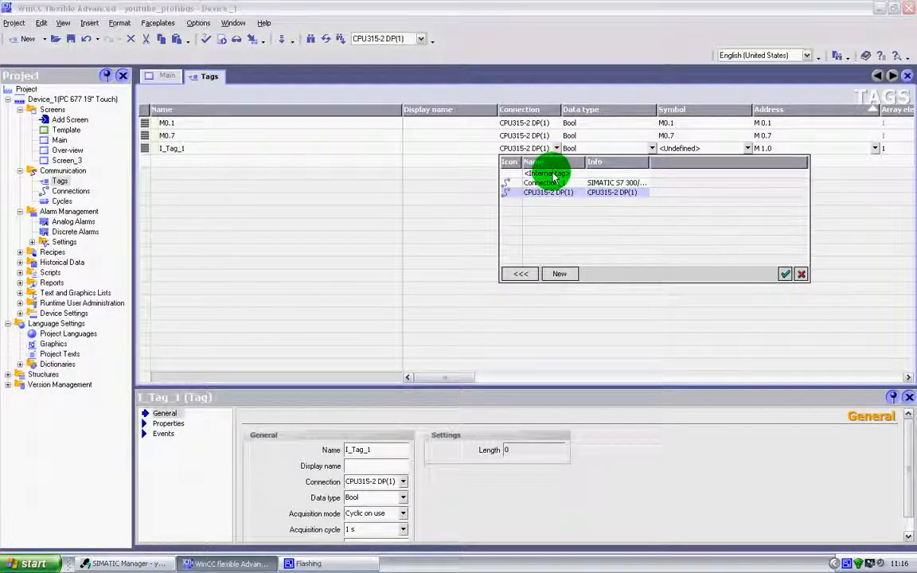
double_click(549, 174)
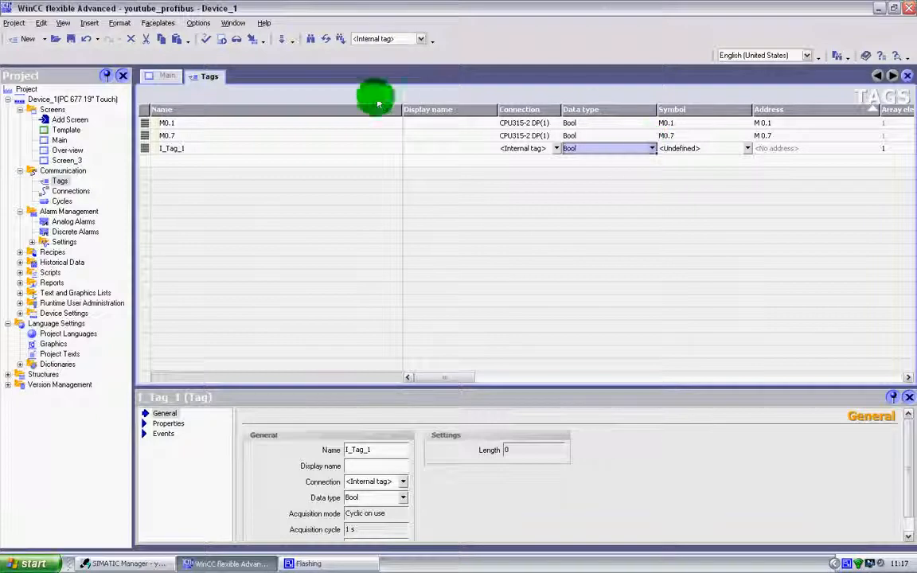
left_click(70, 43)
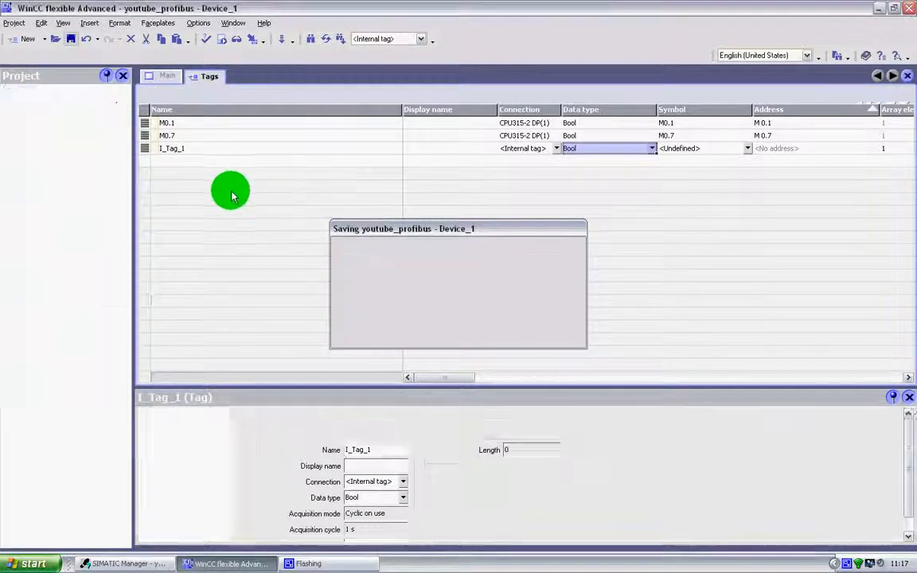
Return to the Main screen and place two Selector switch 1 graphics side by side in its middle.
left_click(166, 76)
left_click(689, 293)
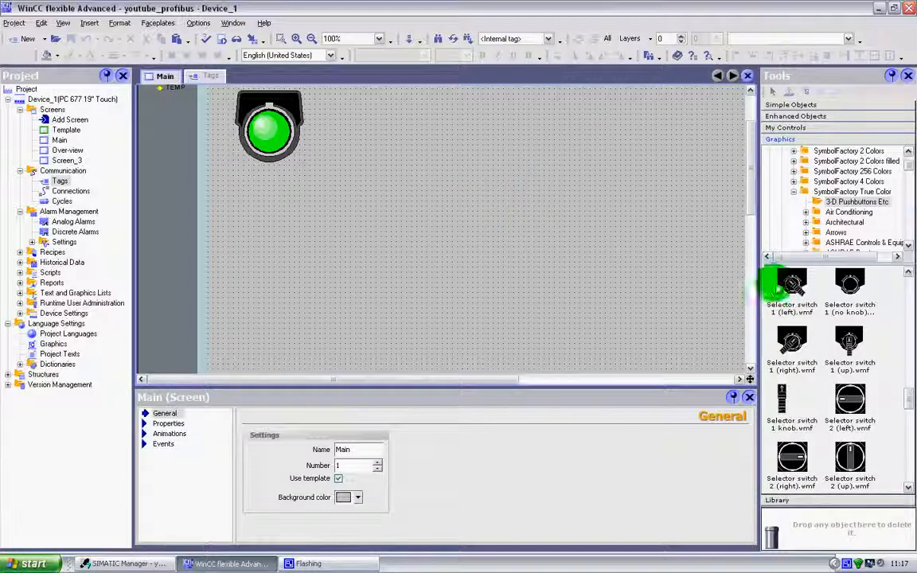
left_click_drag(790, 281, 400, 284)
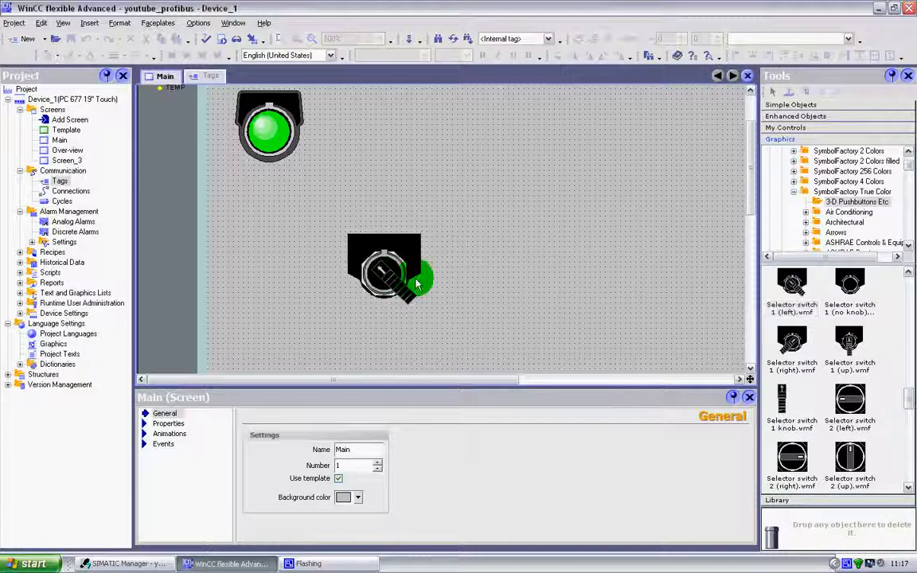
left_click_drag(792, 340, 541, 280)
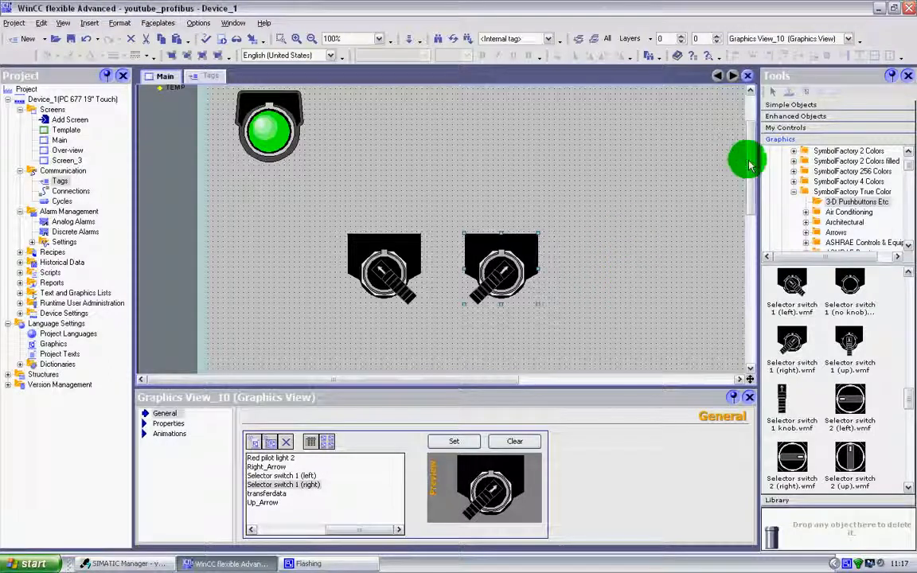
Give the left switch a Visibility animation using tag I_Tag_1, object state Hidden, and type Bit.
scroll(741, 168, "down", 1)
left_click(395, 233)
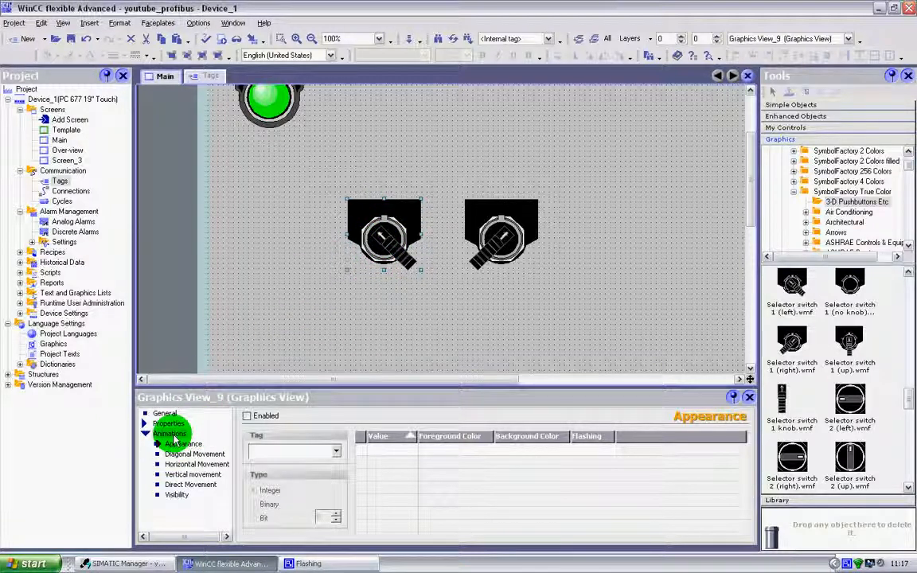
left_click(176, 495)
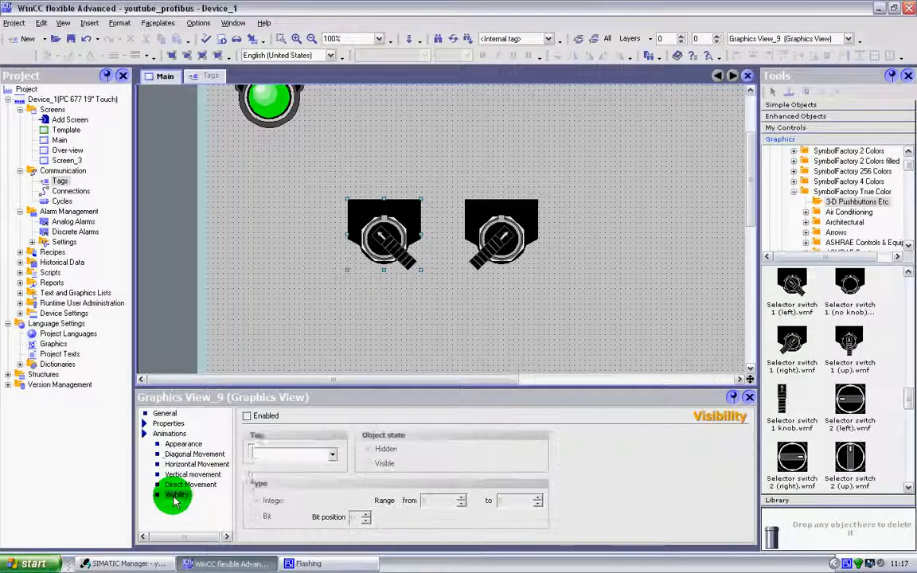
left_click(247, 416)
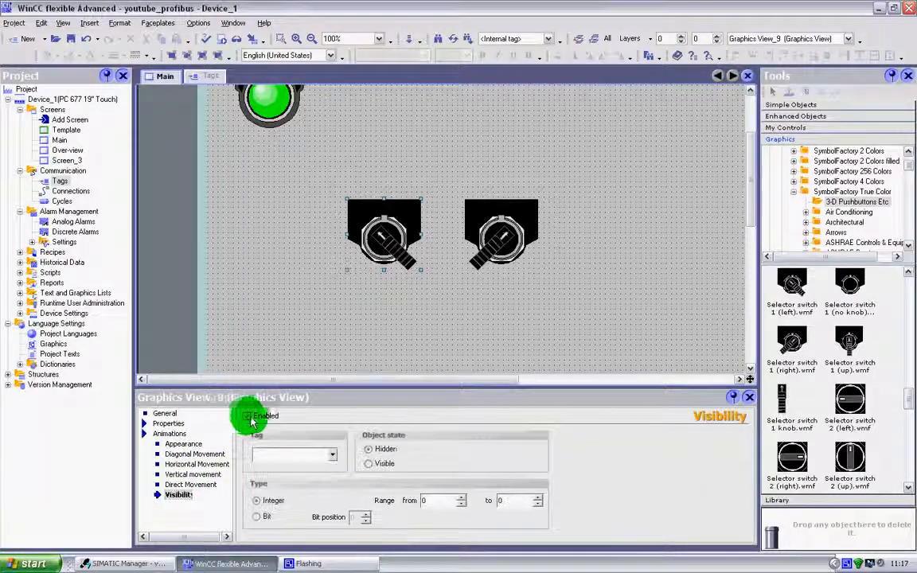
left_click(329, 453)
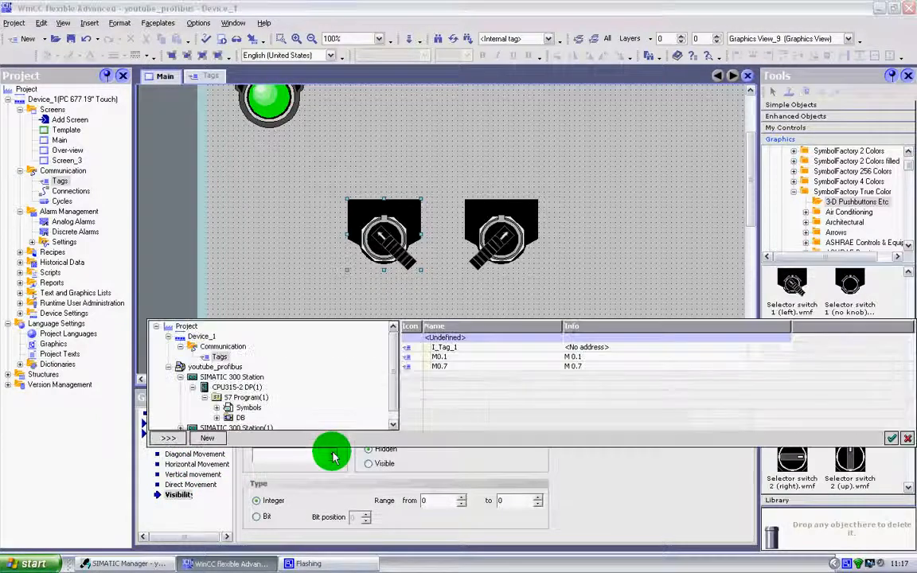
left_click(443, 348)
left_click(443, 349)
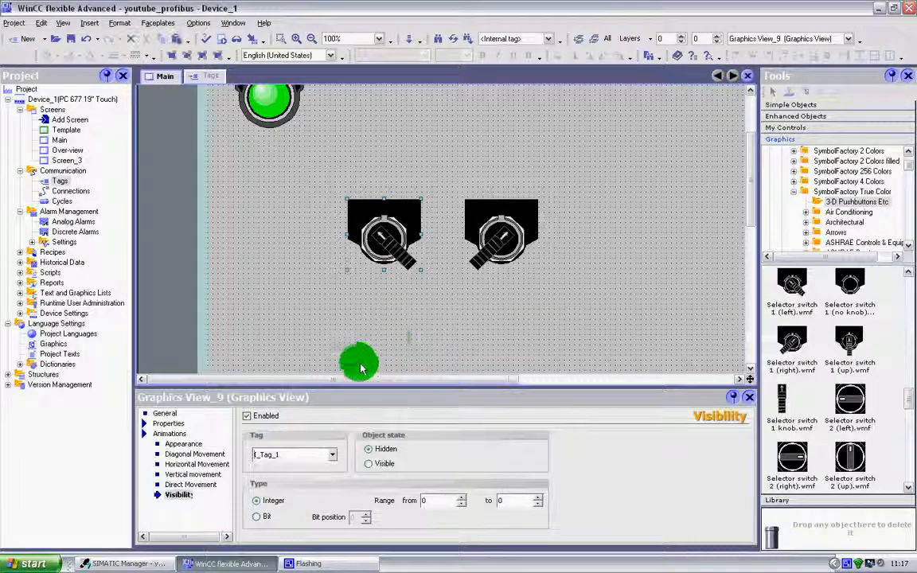
left_click(389, 273)
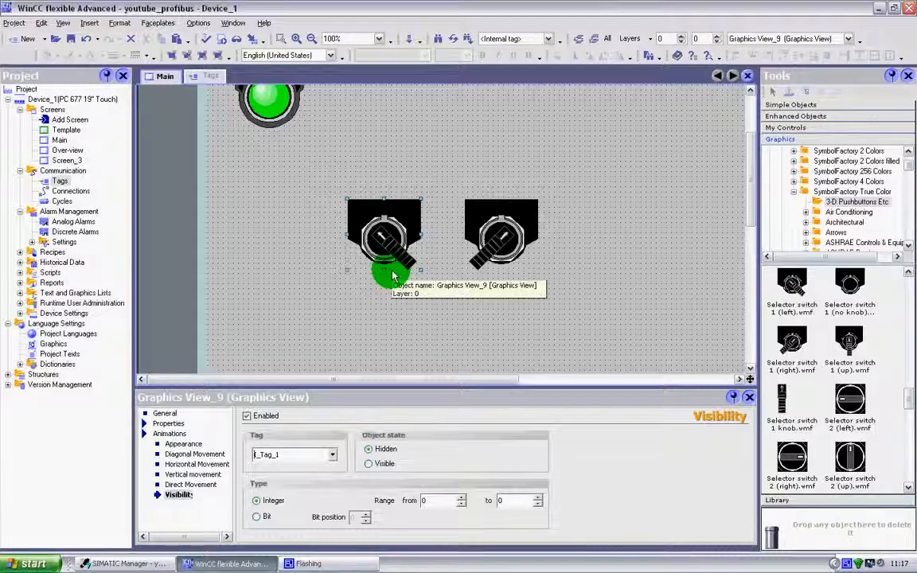
left_click_drag(392, 274, 490, 244)
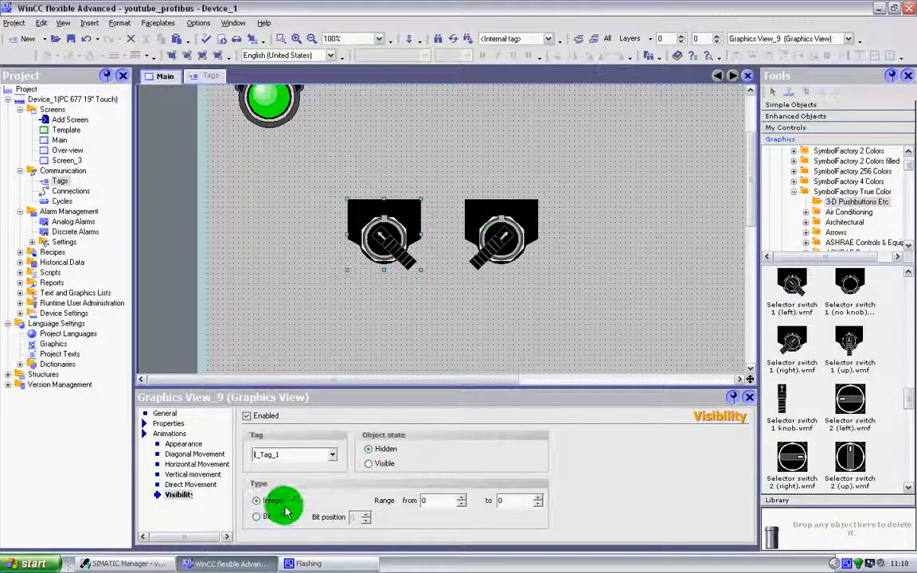
left_click(261, 519)
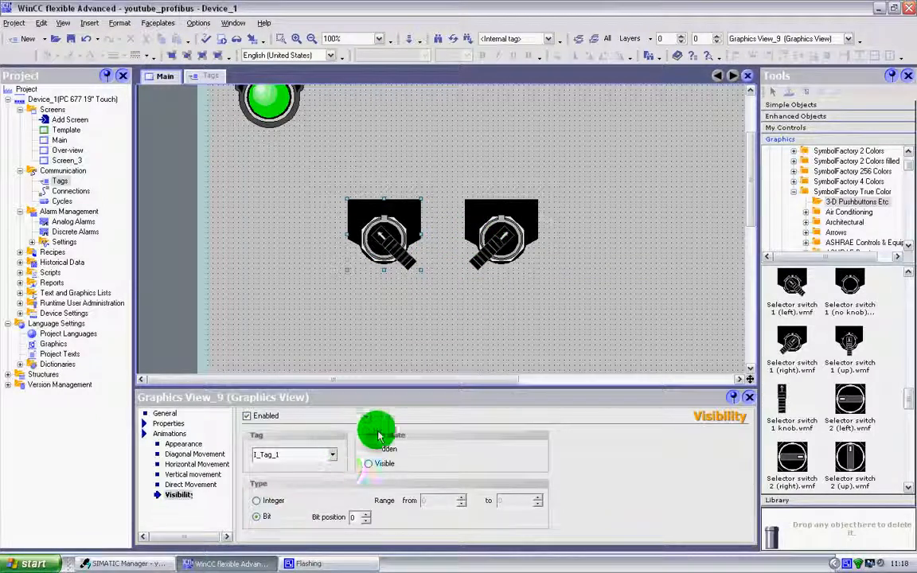
Give the right switch a Visibility animation using I_Tag_1, state Visible, type Bit, and move it over the left switch.
left_click(512, 248)
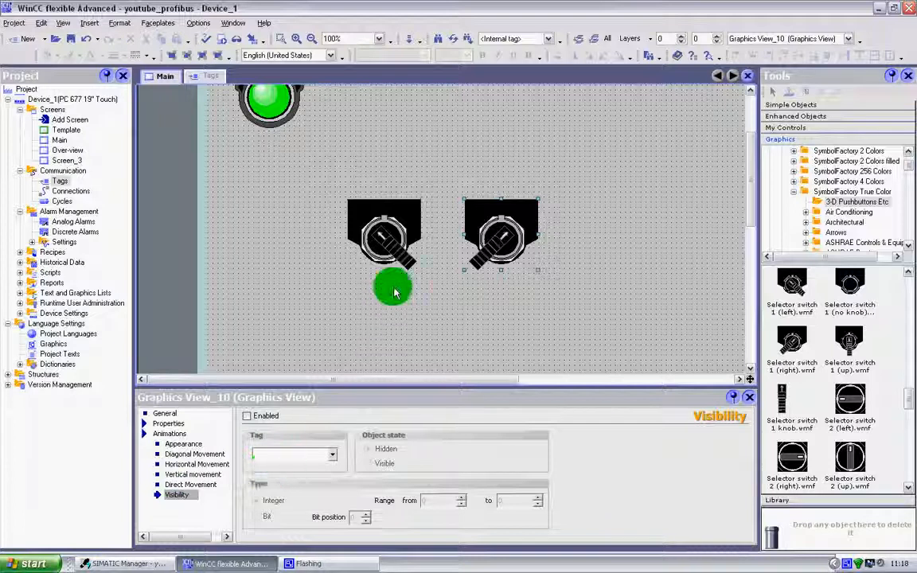
left_click(247, 416)
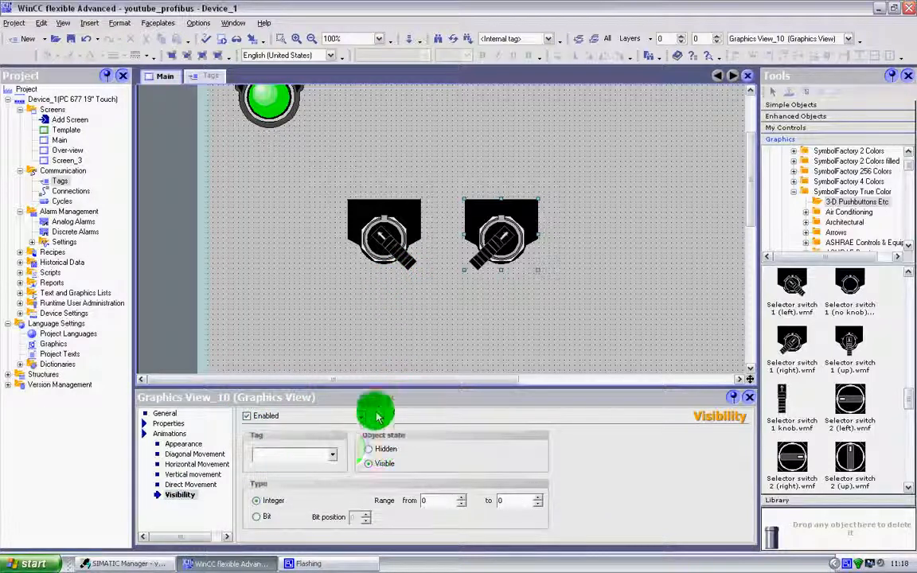
left_click(332, 454)
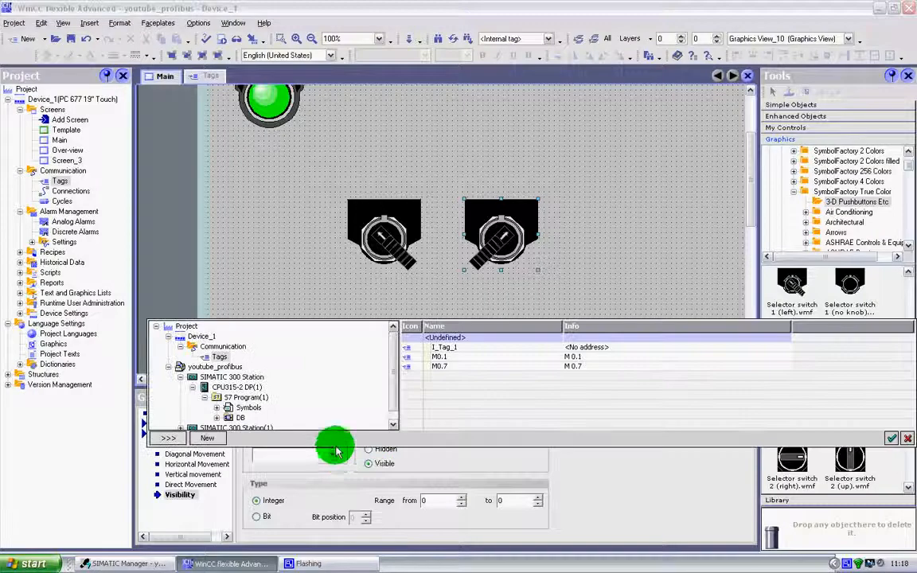
double_click(450, 348)
left_click(257, 516)
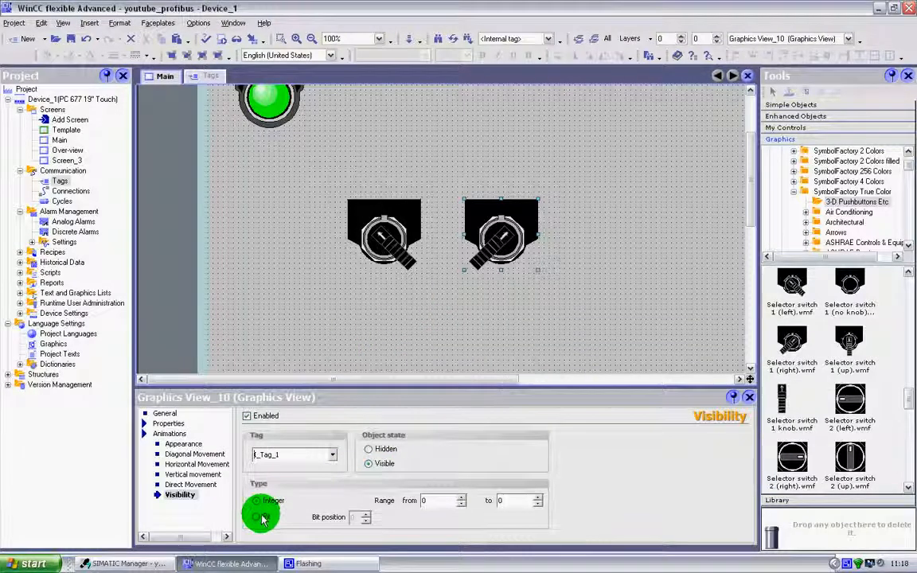
left_click_drag(488, 341, 503, 251)
left_click_drag(429, 253, 351, 199)
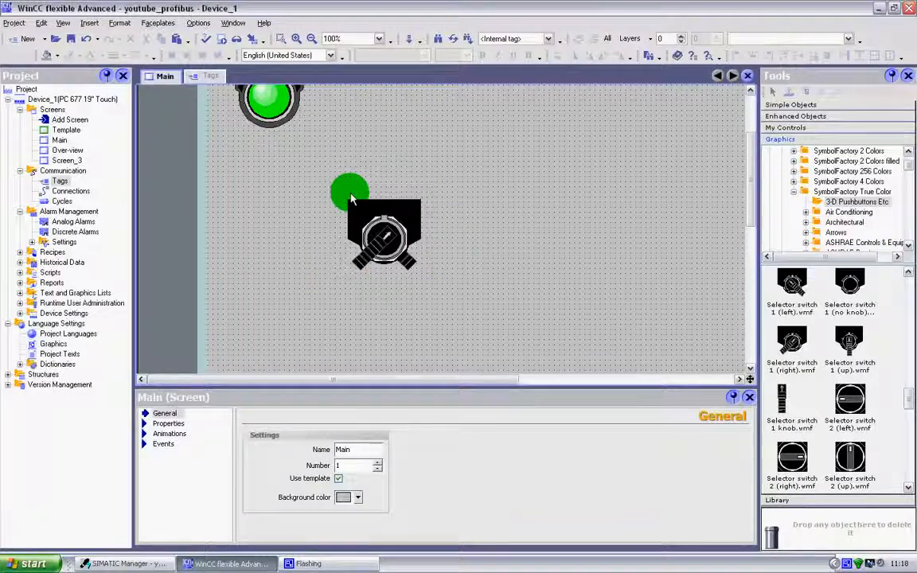
Start the runtime with the simulator and bring the runtime simulator window into view over the screen.
left_click(252, 41)
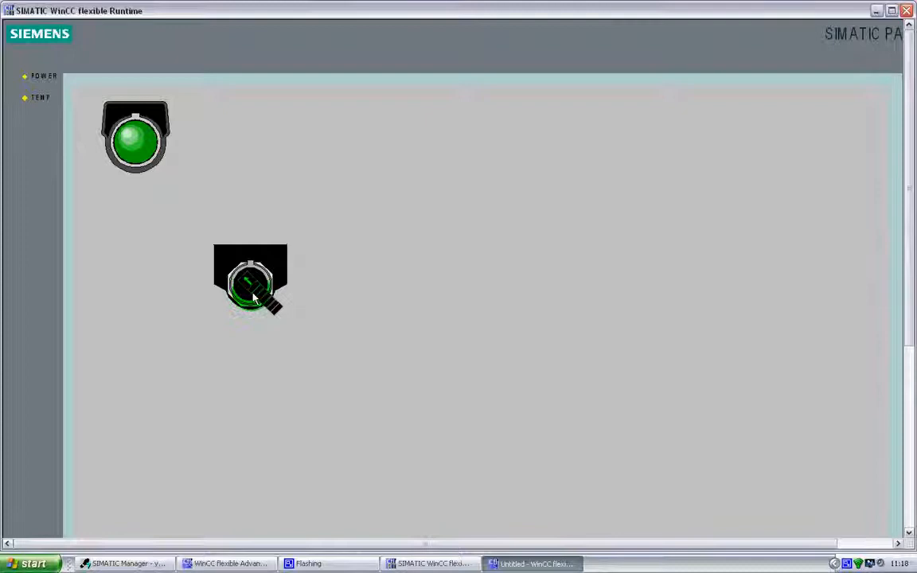
left_click(411, 563)
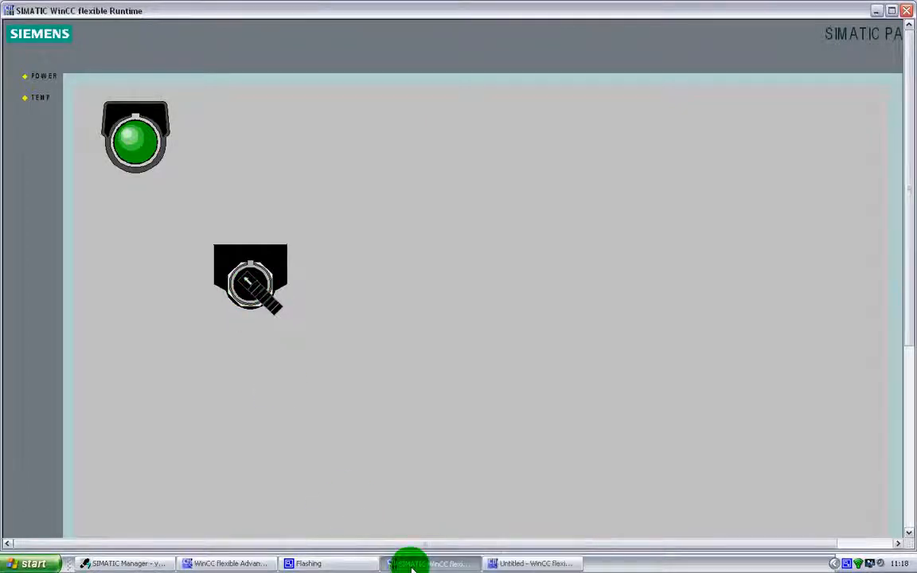
left_click(491, 561)
left_click_drag(737, 468, 634, 181)
left_click_drag(517, 88, 793, 216)
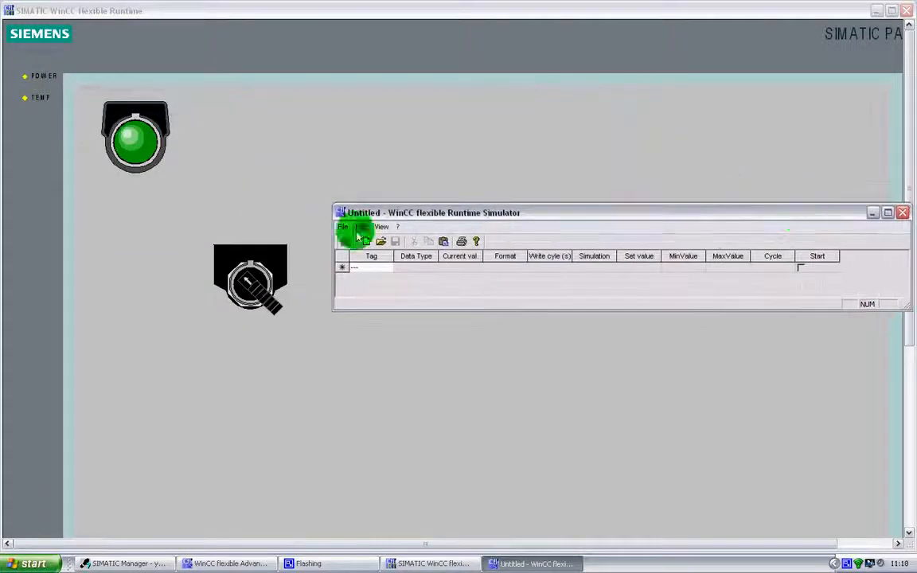
Add I_Tag_1 to the runtime simulator's tag table with set value 0, and close the simulator without saving.
left_click(389, 269)
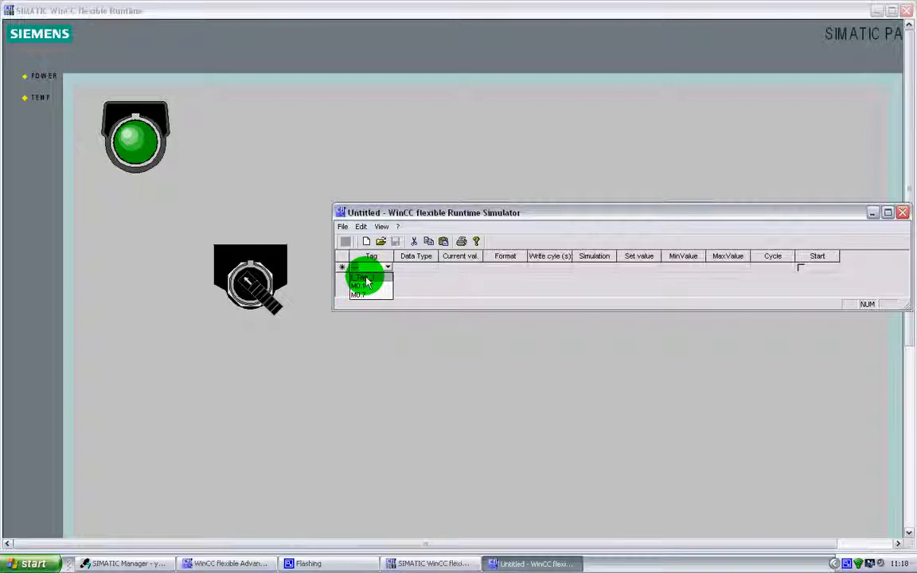
left_click(370, 278)
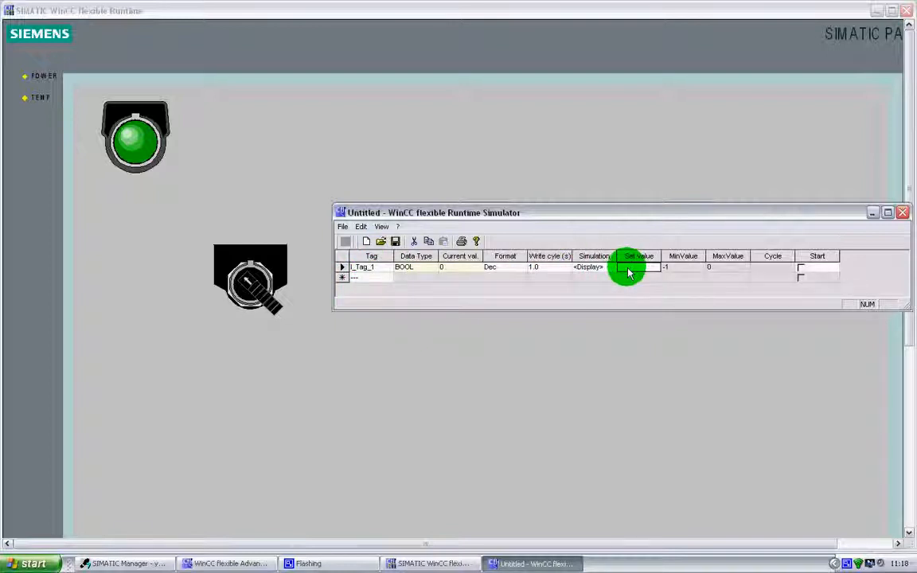
key("Return")
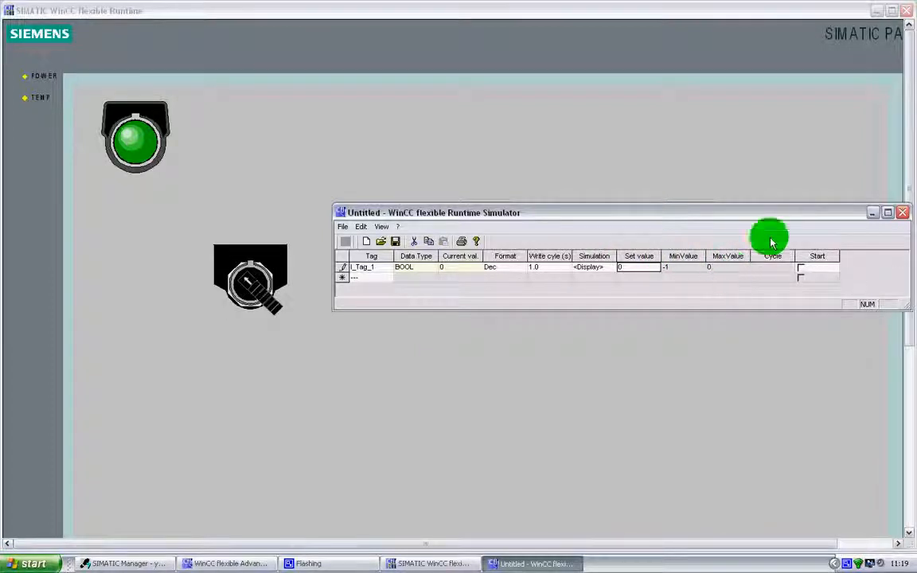
left_click(902, 213)
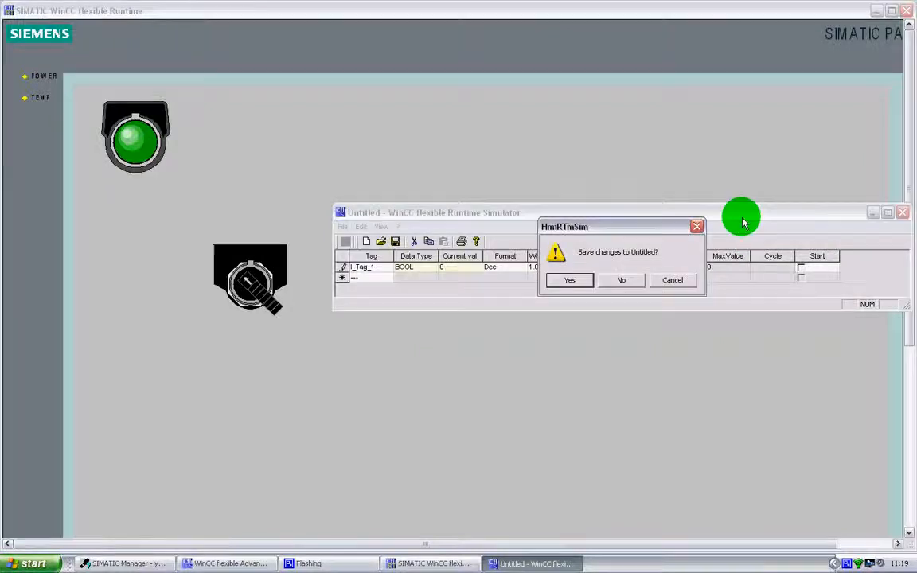
left_click(599, 277)
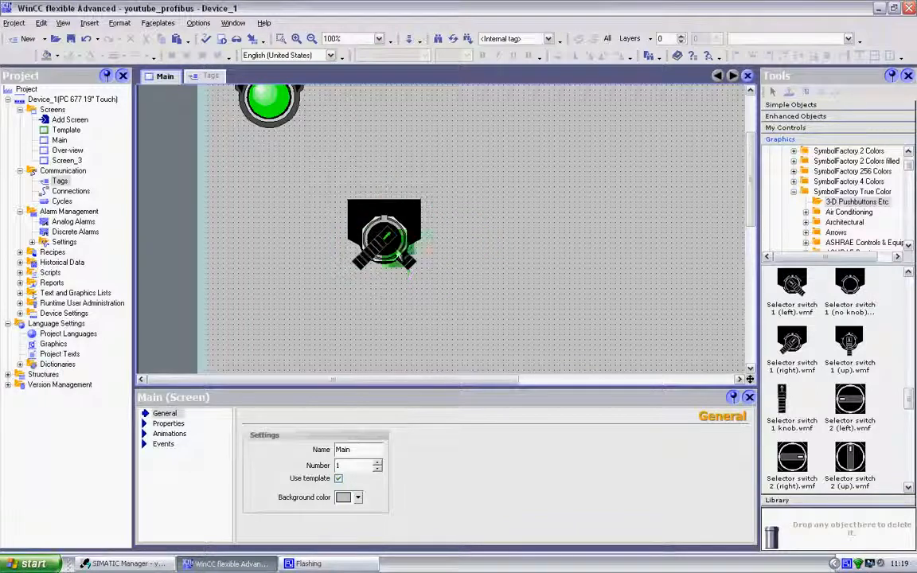
Move the top selector switch aside to check the switch beneath, then move it back over it.
scroll(752, 192, "up", 2)
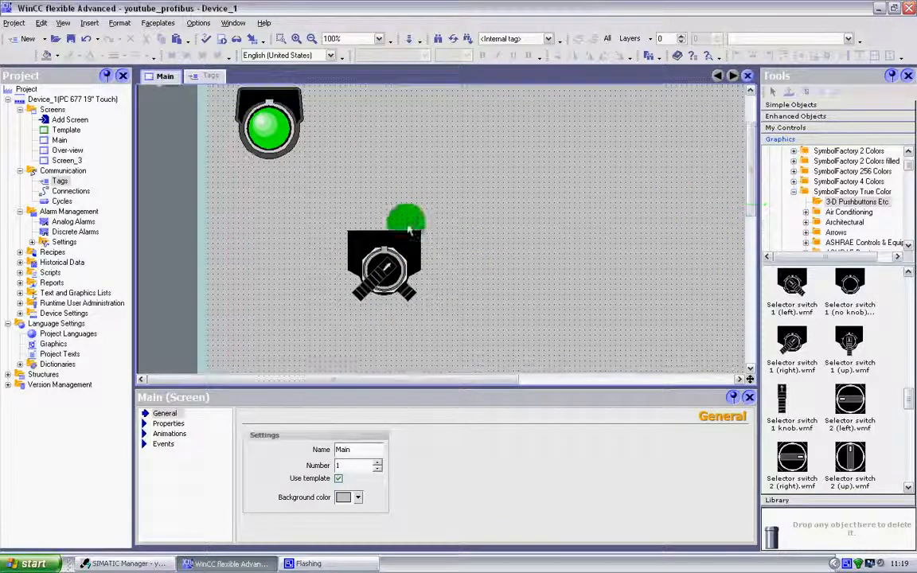
left_click_drag(380, 266, 489, 266)
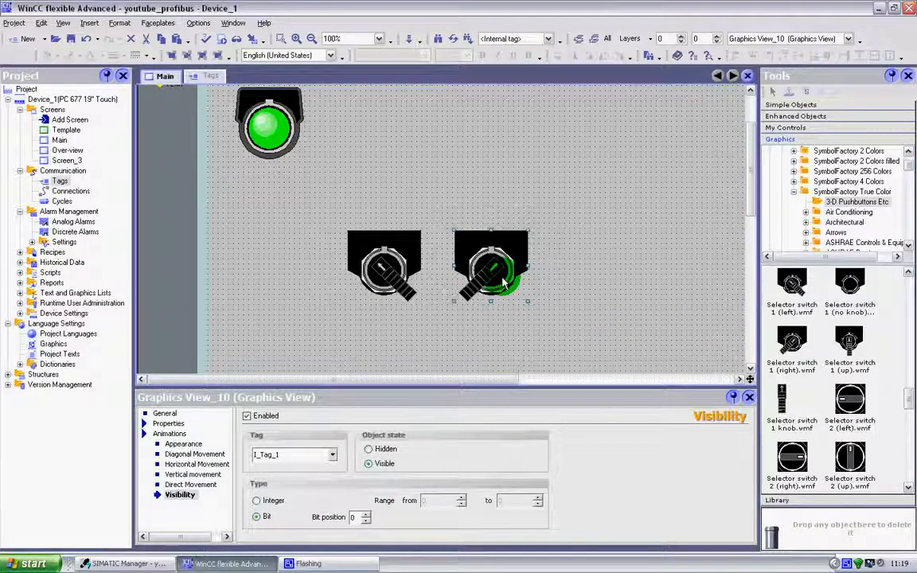
left_click_drag(503, 282, 394, 282)
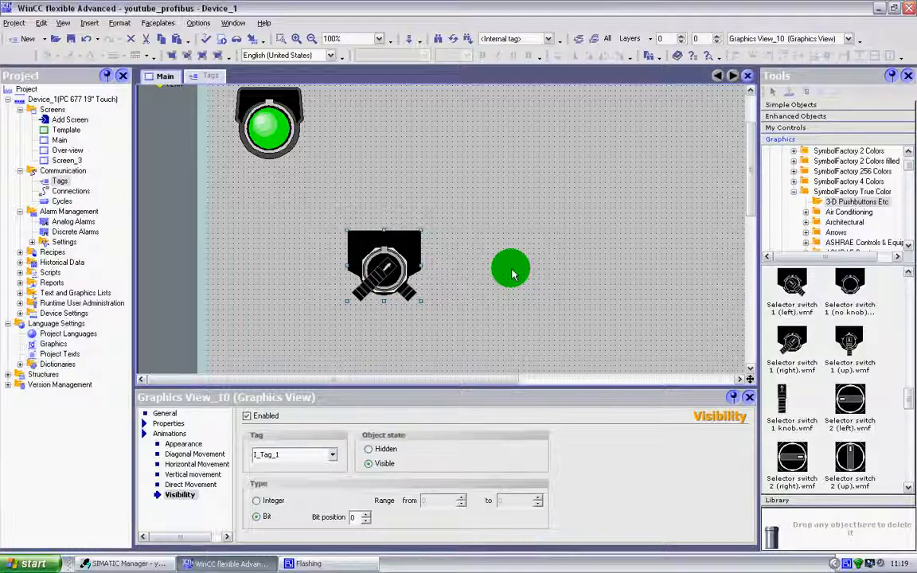
Select the green pilot light and change its Visibility animation tag to I_Tag_1.
left_click(275, 137)
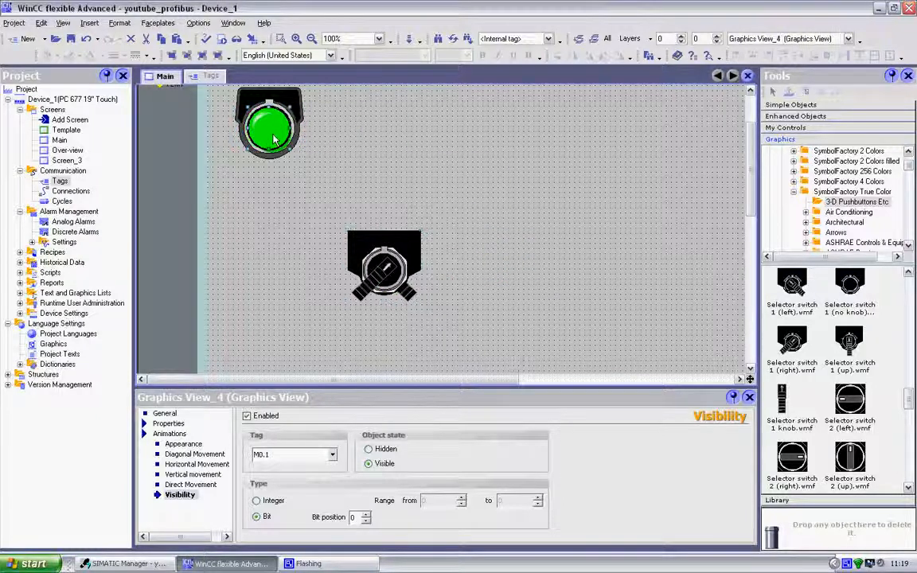
left_click_drag(280, 148, 273, 138)
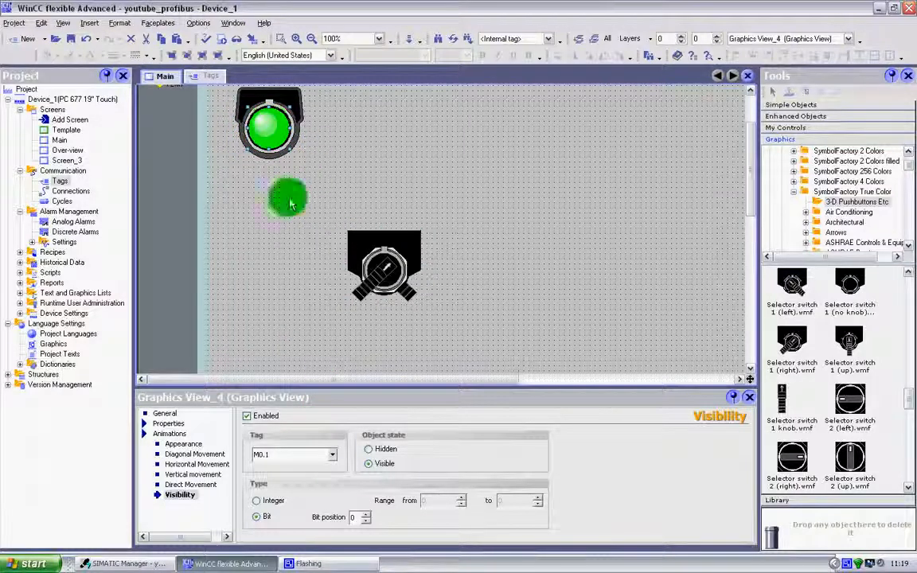
left_click(333, 456)
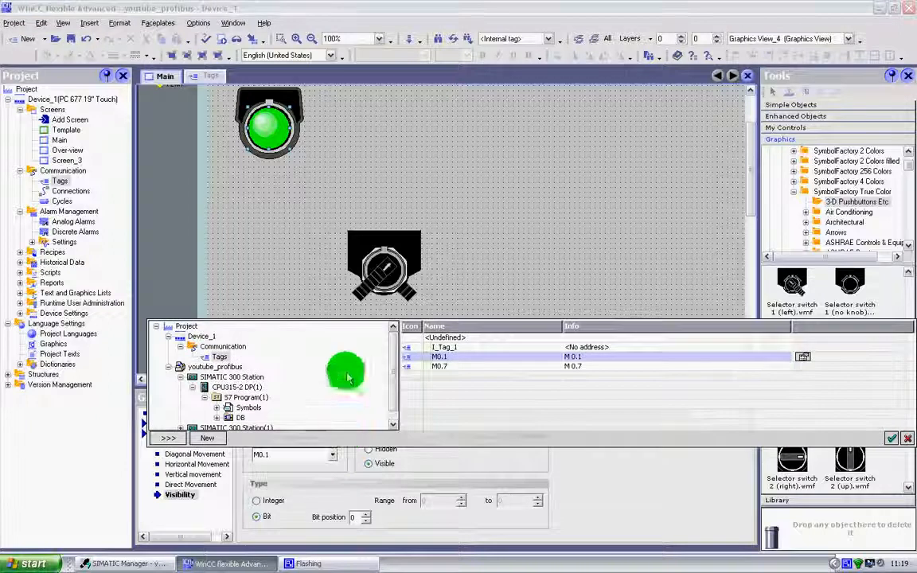
left_click(442, 348)
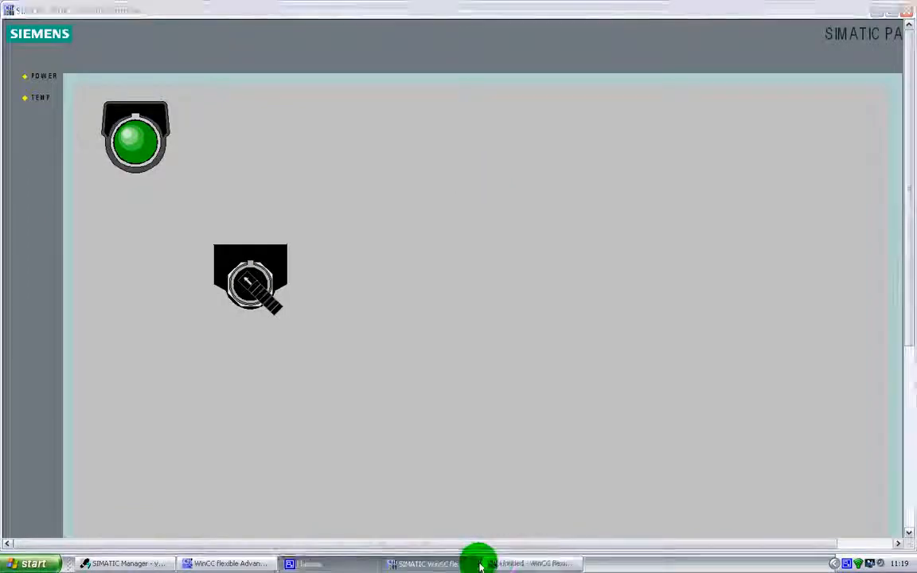
Bring the runtime simulator into view, add I_Tag_1 to its table and apply a set value of 1.
left_click(510, 563)
left_click_drag(783, 529, 656, 221)
left_click_drag(480, 134, 707, 252)
left_click(381, 304)
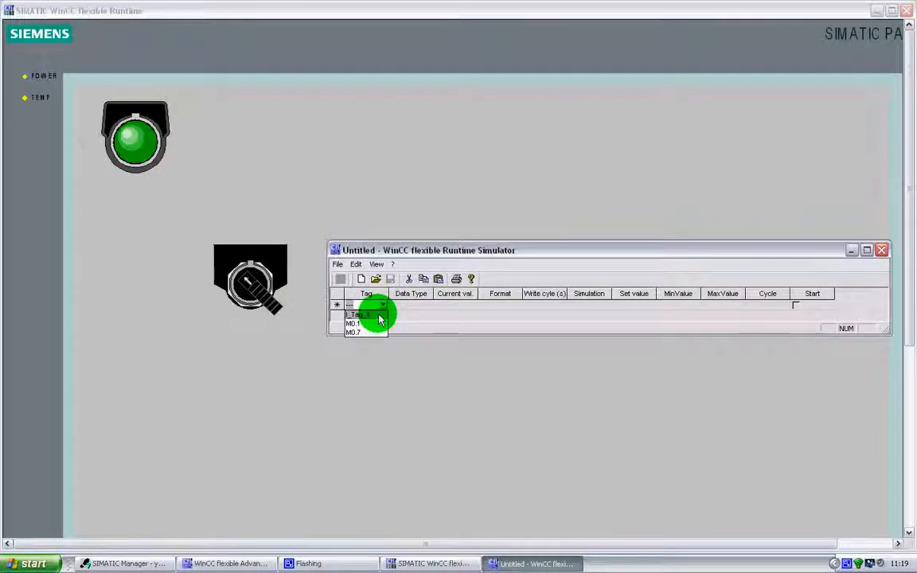
left_click(379, 315)
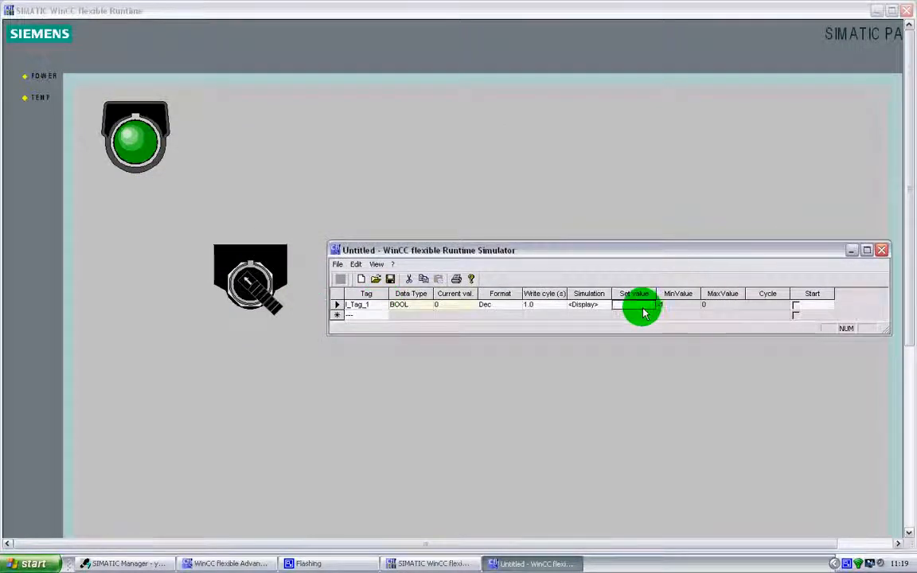
key("Return")
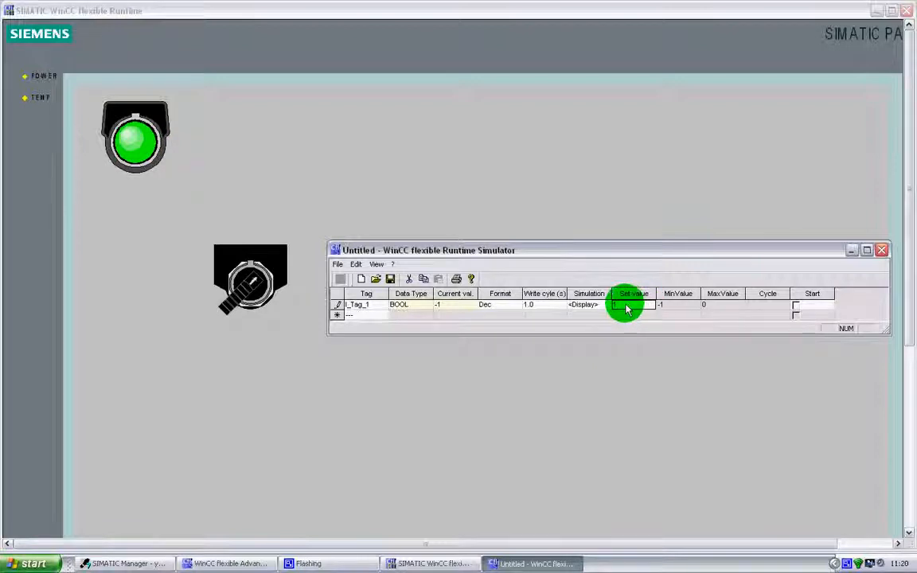
Set I_Tag_1 back to 0 in the simulator, then close the simulator without saving.
left_click(625, 308)
type("0")
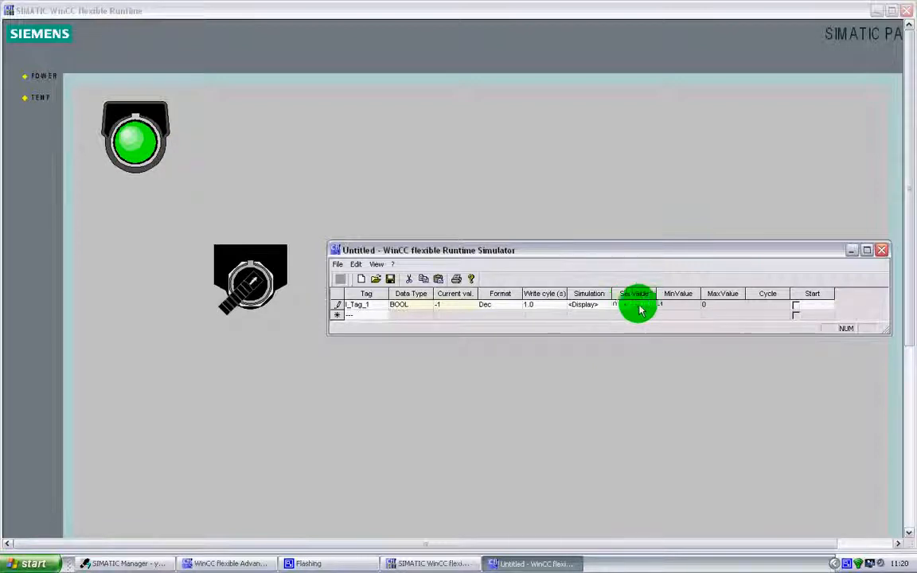
key("Return")
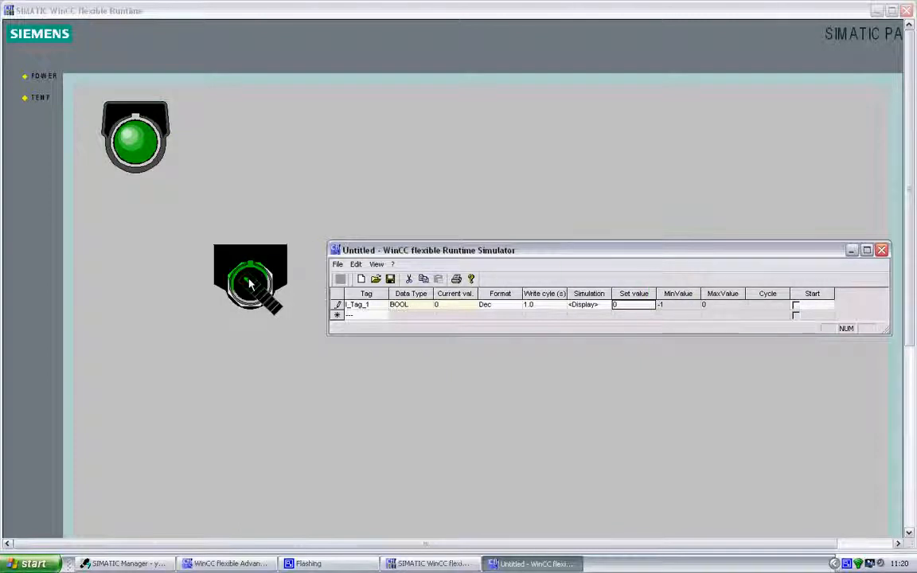
left_click(881, 250)
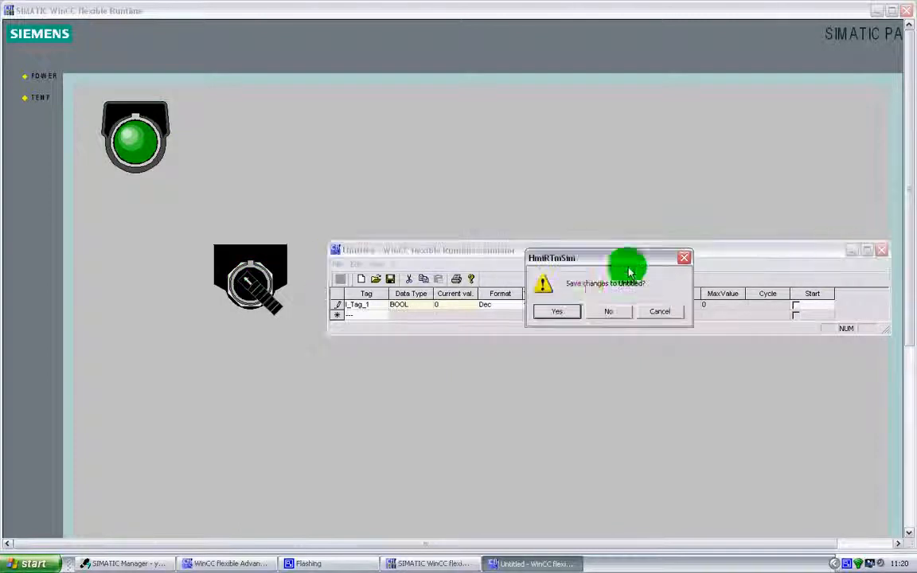
left_click(605, 313)
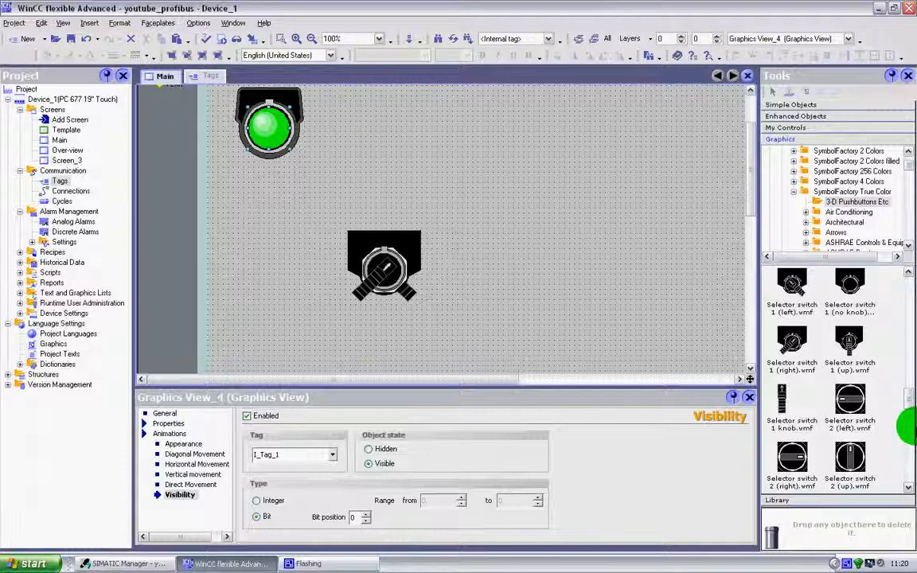
left_click_drag(908, 398, 907, 425)
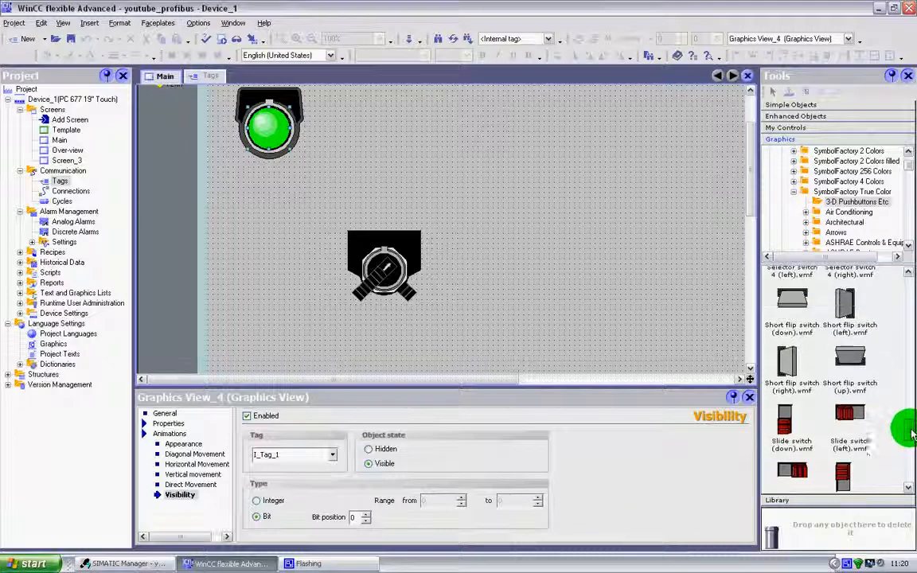
left_click_drag(787, 427, 542, 184)
left_click_drag(836, 482, 551, 184)
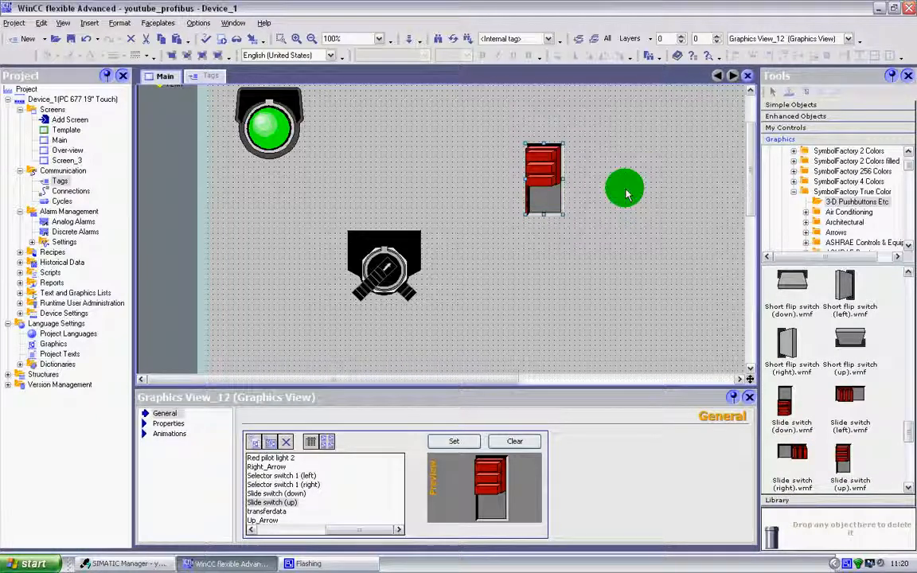
left_click_drag(546, 182, 597, 182)
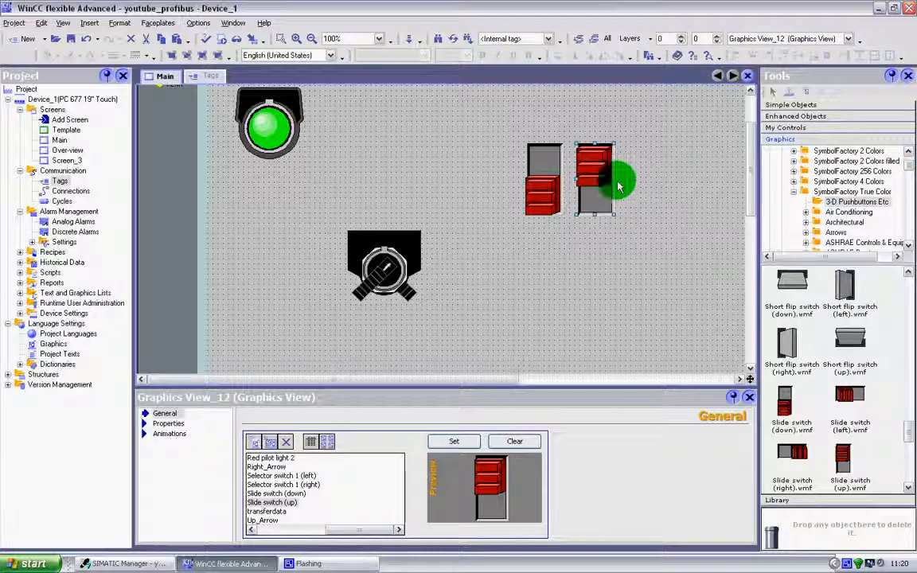
key("Delete")
left_click(546, 186)
key("Delete")
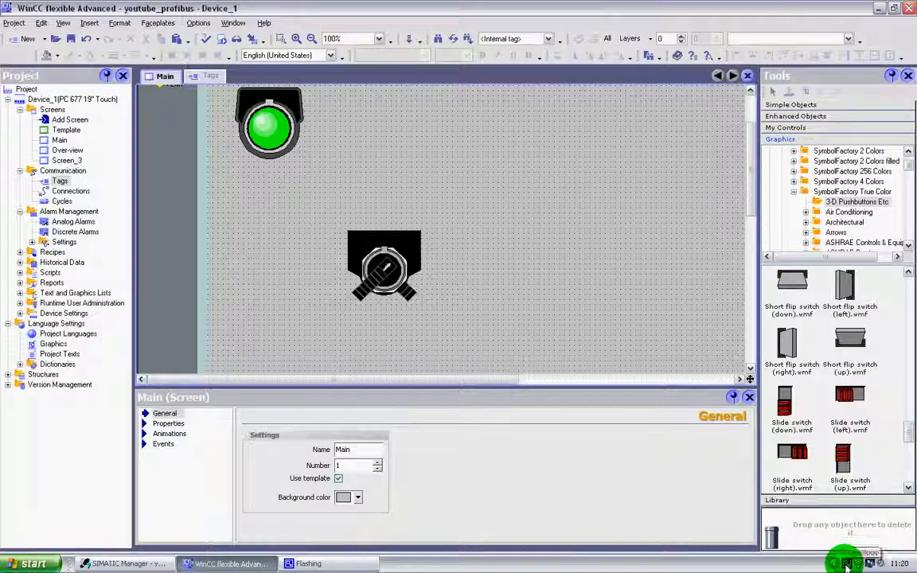